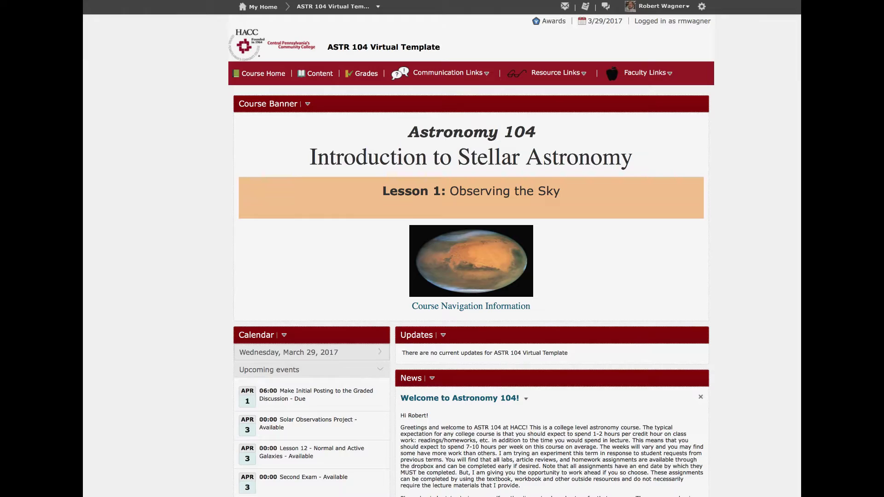
- Draw pen loops and emphasis marks around the ASTR 104 course navigation bar
mouse_move(247, 50)
mouse_down()
mouse_move(230, 98)
mouse_move(280, 86)
mouse_move(435, 95)
mouse_up()
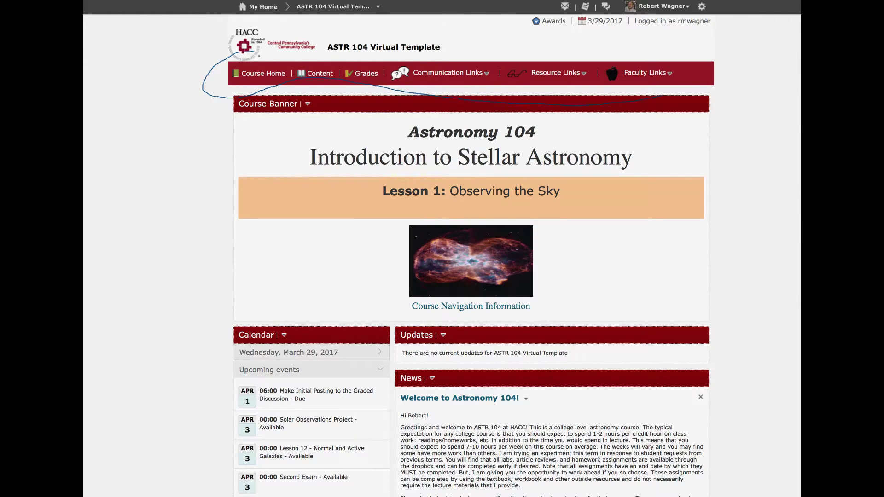
mouse_move(665, 95)
mouse_down()
mouse_move(635, 54)
mouse_move(245, 58)
mouse_up()
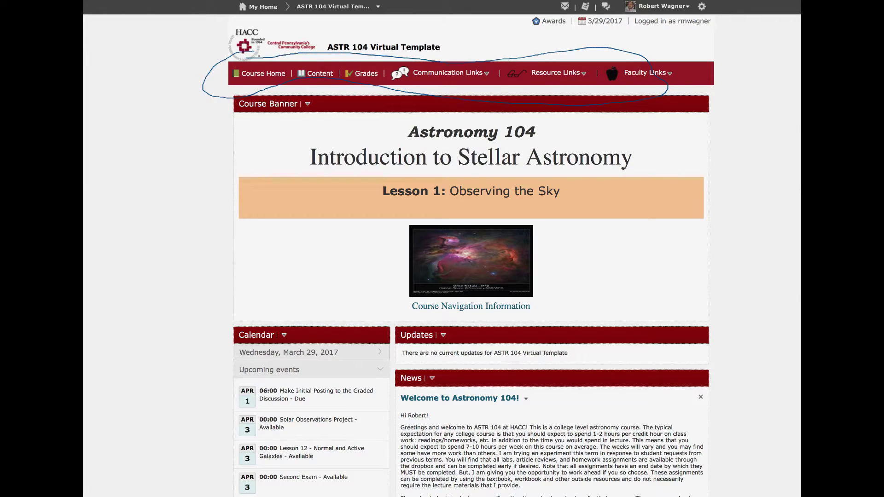
mouse_move(668, 50)
mouse_down()
mouse_move(622, 67)
mouse_move(664, 95)
mouse_up()
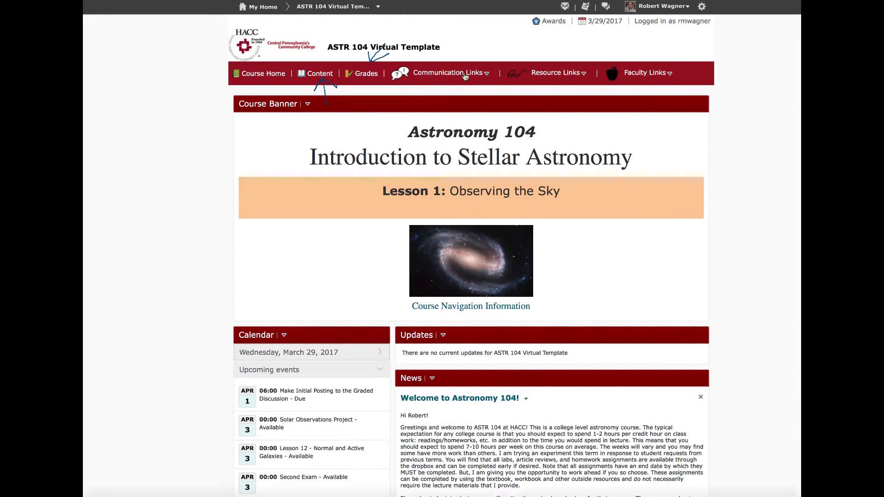
- Show the Communication Links list, then switch to the Resource Links list
click(487, 75)
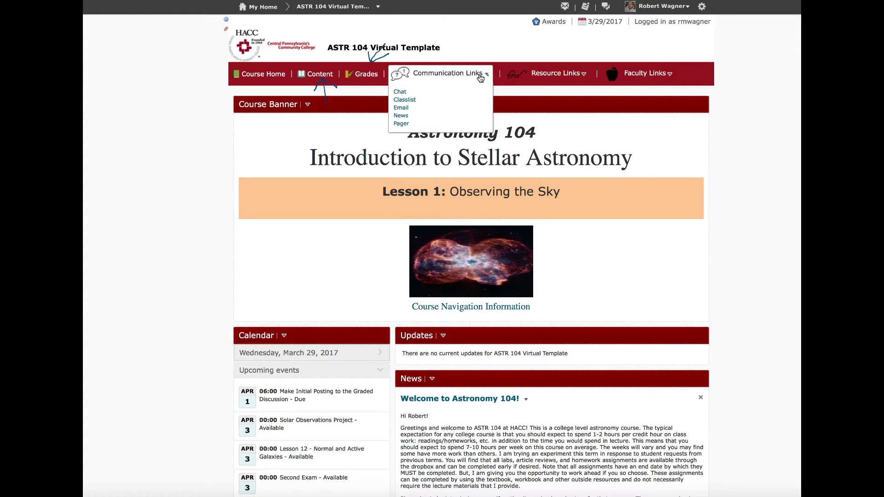
click(585, 74)
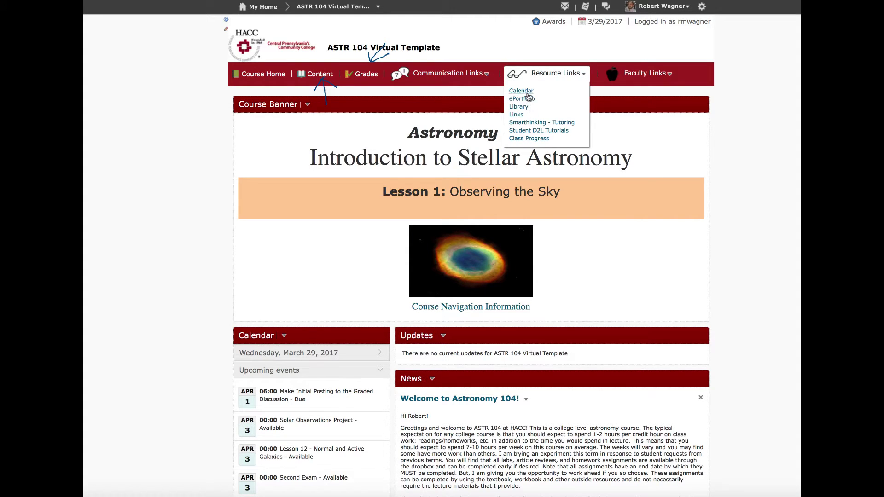
scroll(533, 121, down, 1)
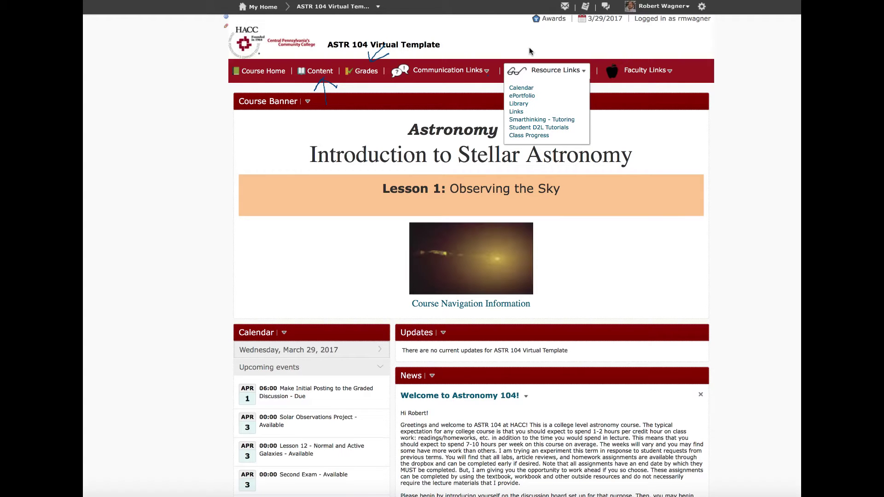
scroll(276, 133, up, 2)
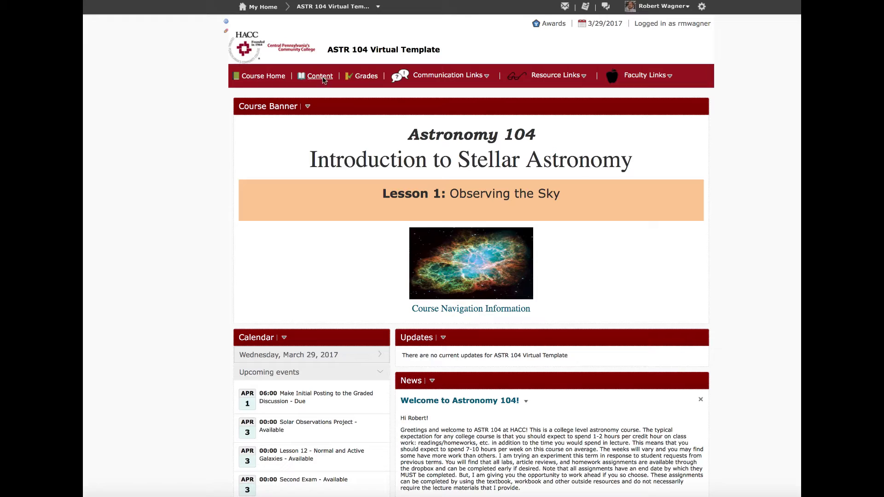
- Go to Content and display the full course Table of Contents
click(319, 76)
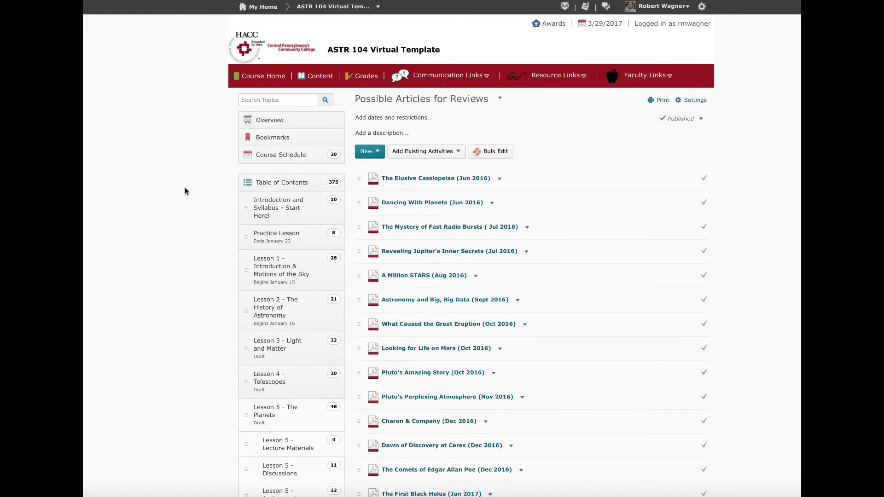
click(277, 184)
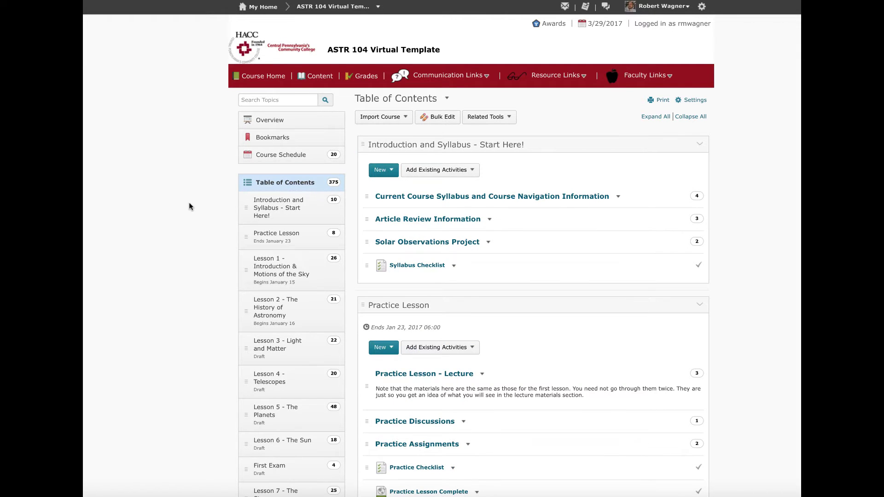
scroll(189, 203, down, 1)
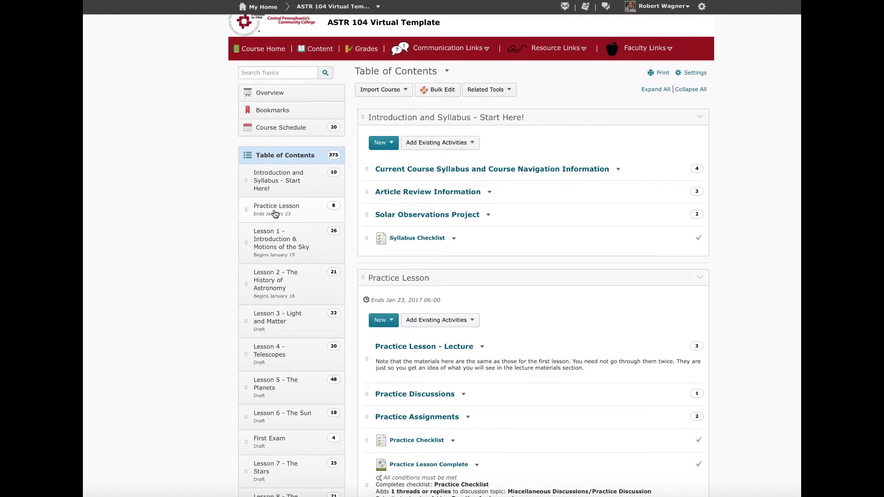
scroll(275, 215, down, 1)
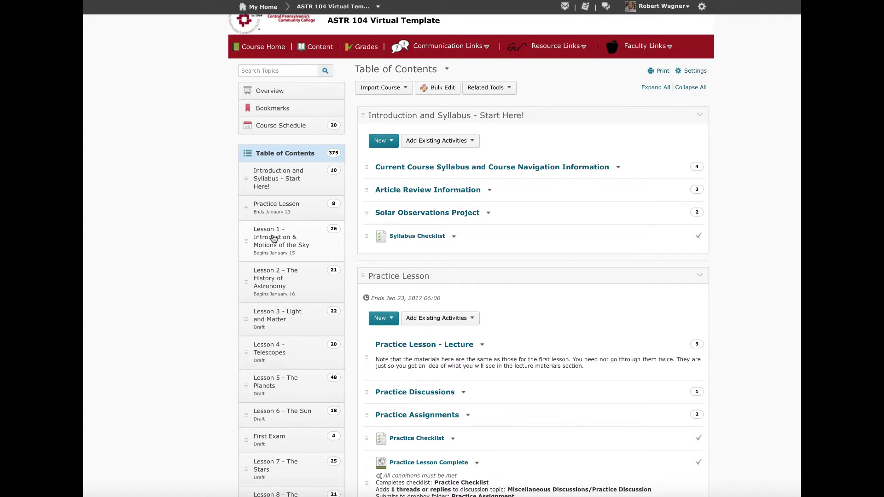
- Open Lesson 1, then mark its Lecture Materials heading and slides/video items
click(274, 240)
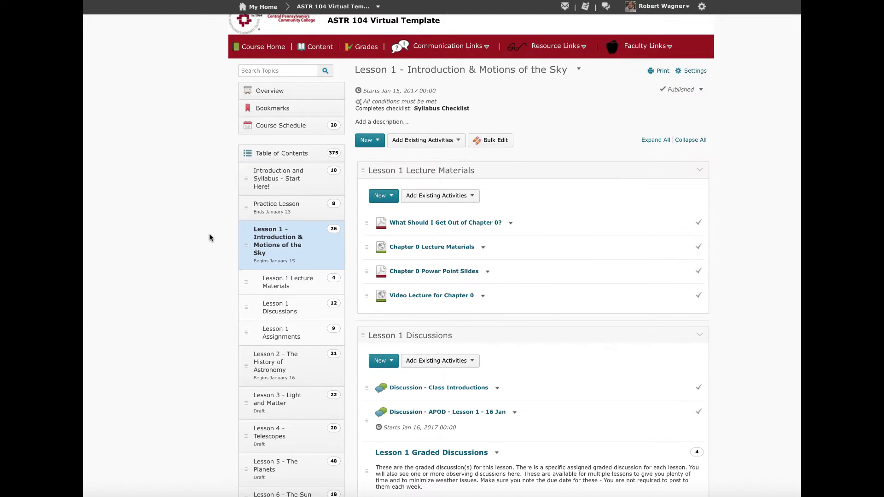
scroll(210, 238, down, 2)
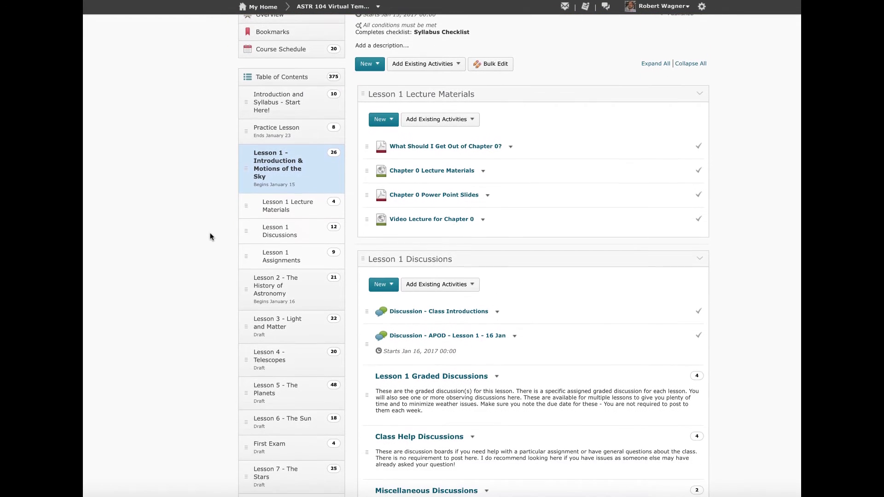
scroll(211, 237, up, 1)
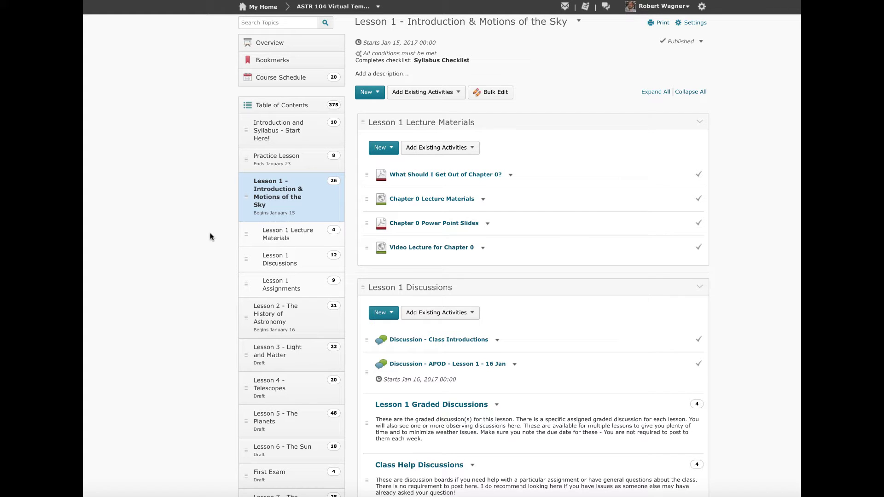
scroll(210, 237, down, 2)
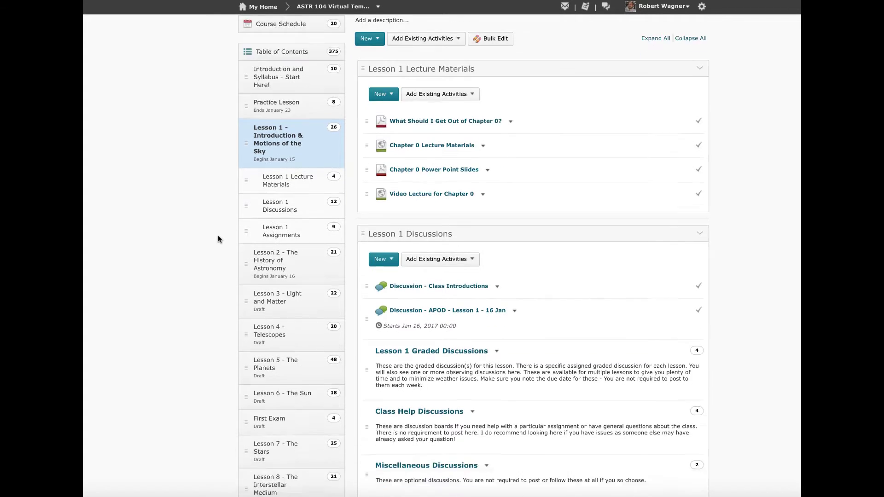
scroll(217, 235, down, 3)
scroll(218, 234, down, 2)
scroll(216, 238, down, 4)
scroll(217, 238, up, 1)
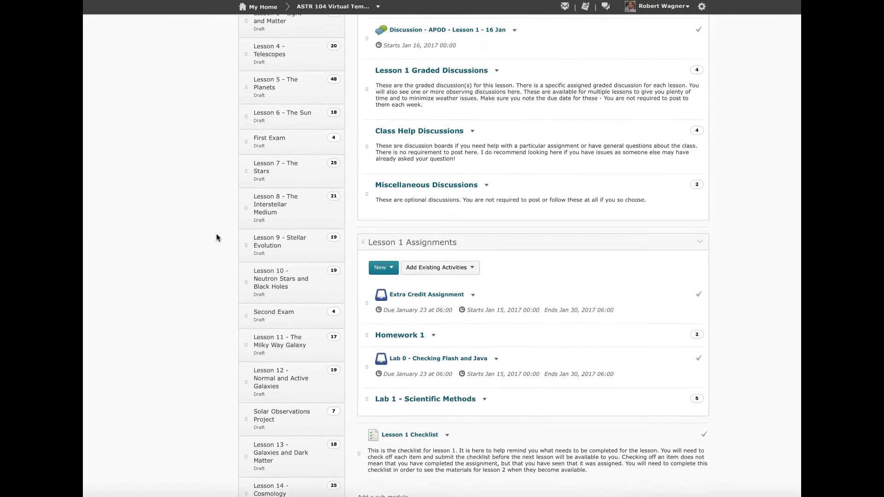
scroll(217, 238, up, 1)
scroll(216, 238, up, 4)
scroll(216, 238, up, 1)
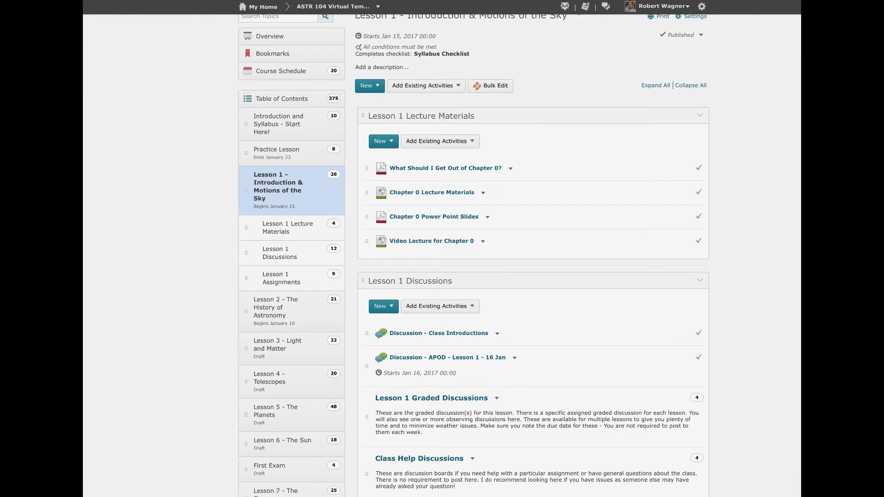
mouse_move(457, 107)
mouse_down()
mouse_move(375, 122)
mouse_move(465, 103)
mouse_up()
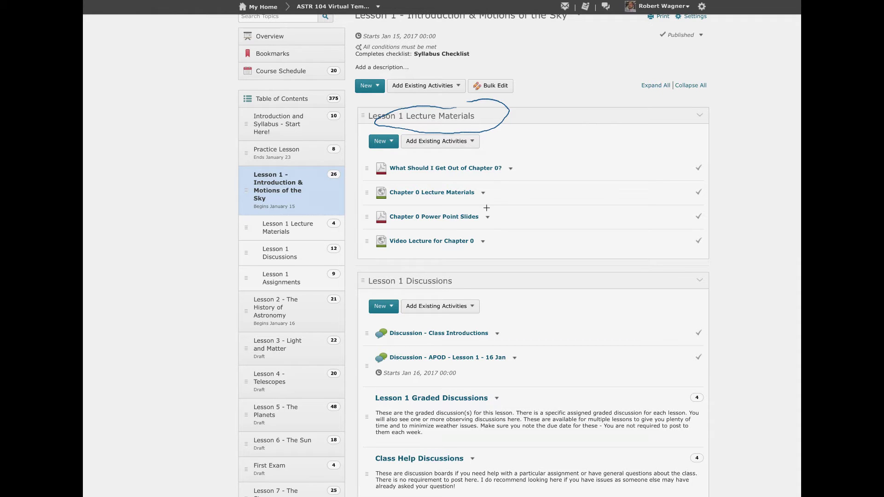
drag(486, 208, 481, 256)
key(Escape)
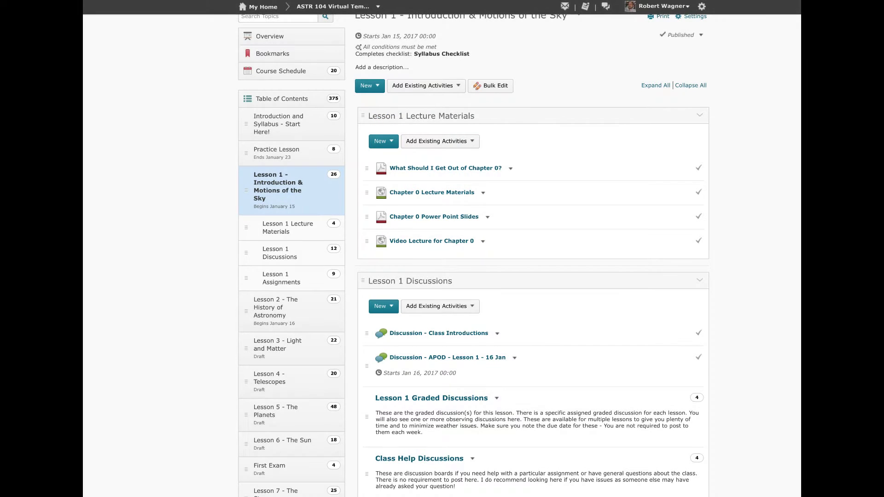
scroll(457, 246, down, 3)
scroll(457, 247, down, 2)
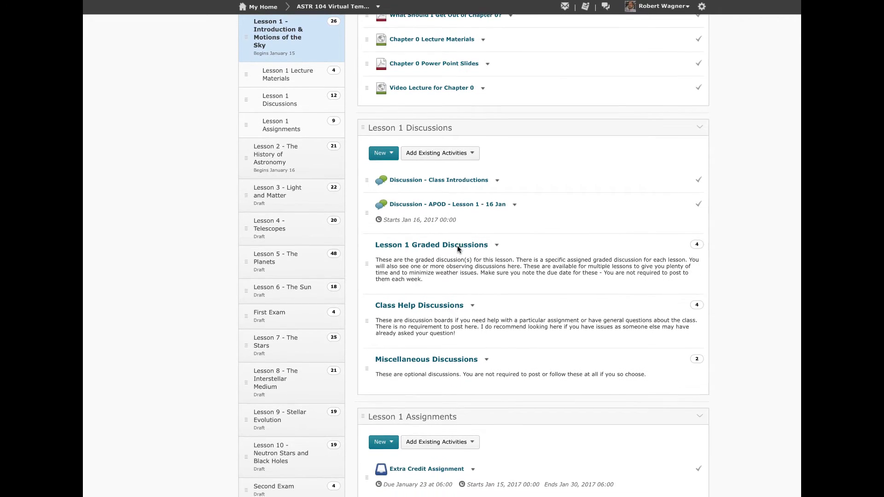
scroll(458, 245, down, 2)
scroll(458, 246, down, 1)
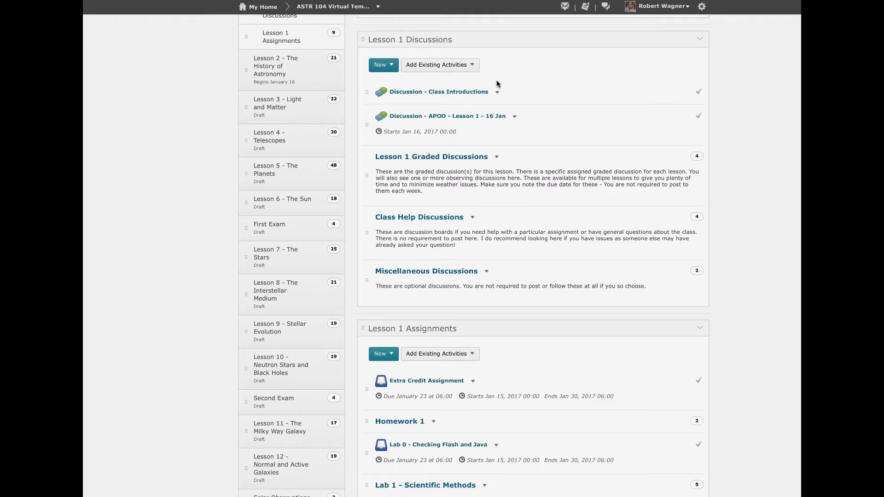
mouse_move(486, 82)
mouse_down()
mouse_move(515, 59)
mouse_move(515, 80)
mouse_up()
drag(495, 125, 510, 126)
mouse_move(468, 143)
mouse_down()
mouse_move(489, 171)
mouse_move(470, 136)
mouse_move(439, 141)
mouse_up()
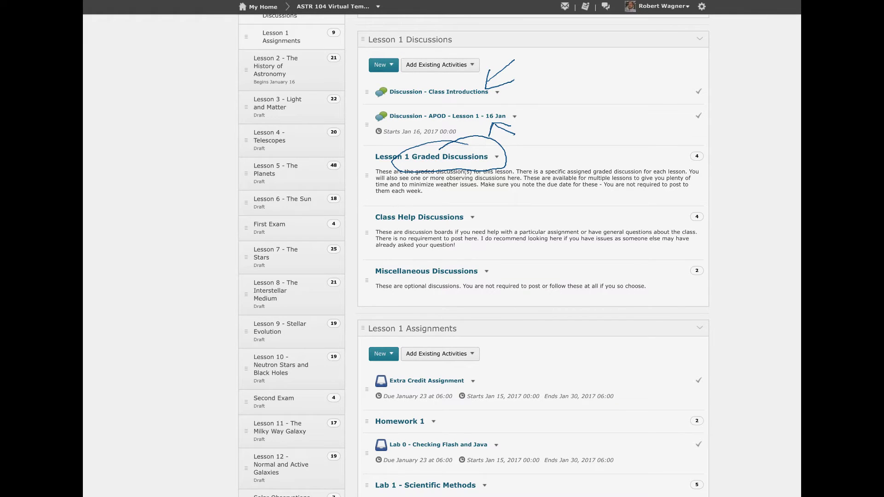
mouse_move(387, 200)
mouse_down()
mouse_move(363, 277)
mouse_move(397, 303)
mouse_up()
key(Escape)
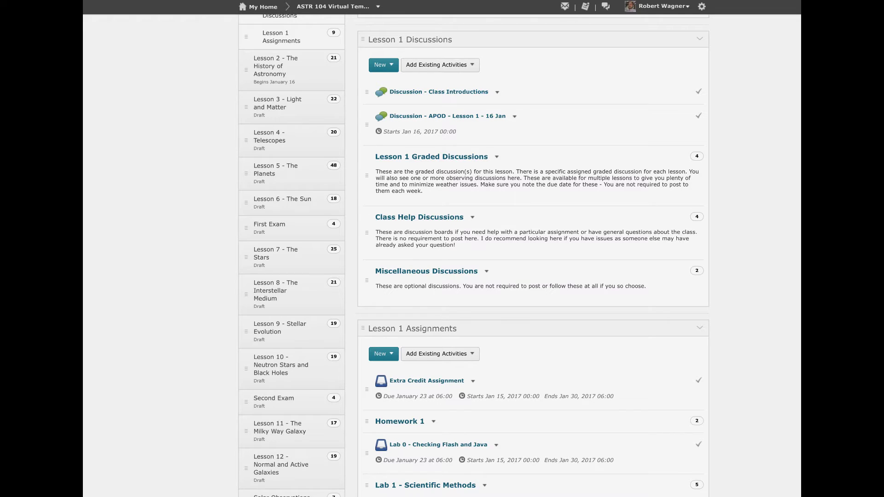
scroll(304, 250, down, 3)
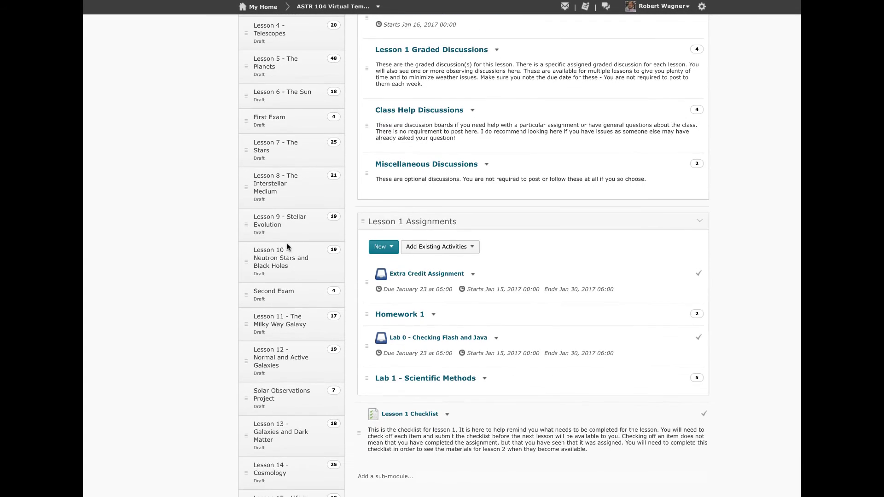
scroll(287, 246, down, 2)
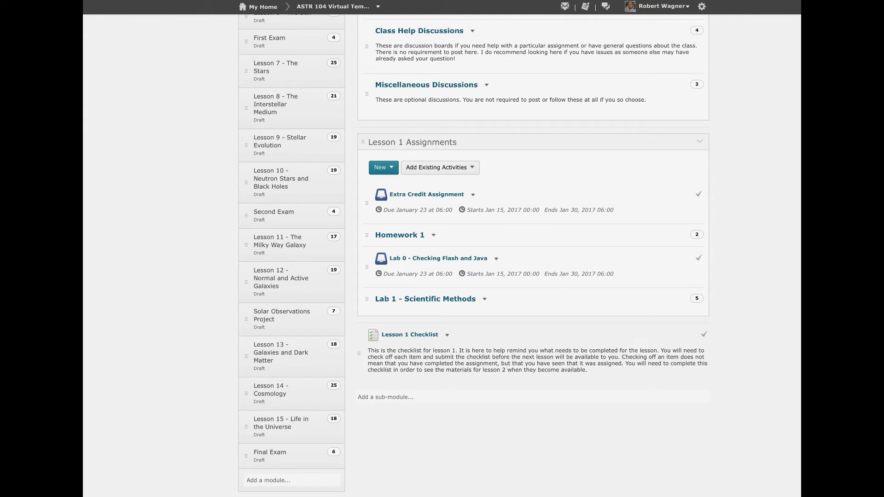
mouse_move(453, 127)
mouse_down()
mouse_move(337, 141)
mouse_move(416, 160)
mouse_move(492, 121)
mouse_move(425, 130)
mouse_up()
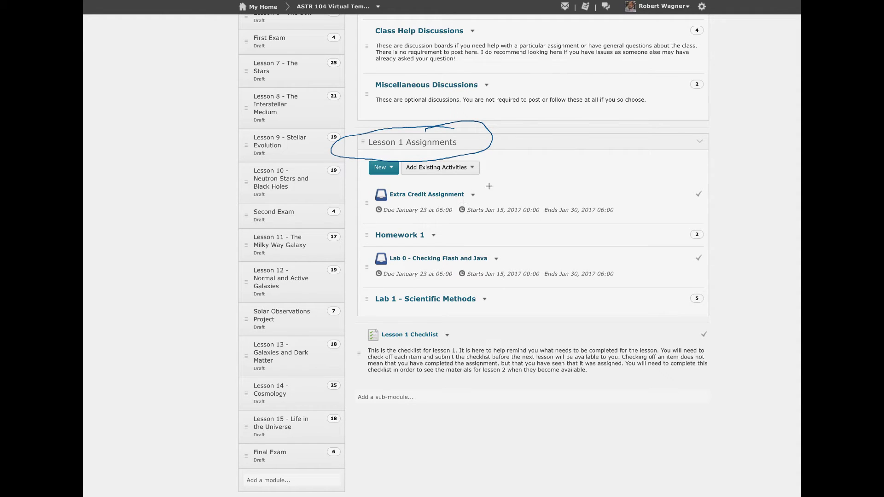
drag(507, 178, 481, 196)
drag(481, 196, 498, 191)
key(Escape)
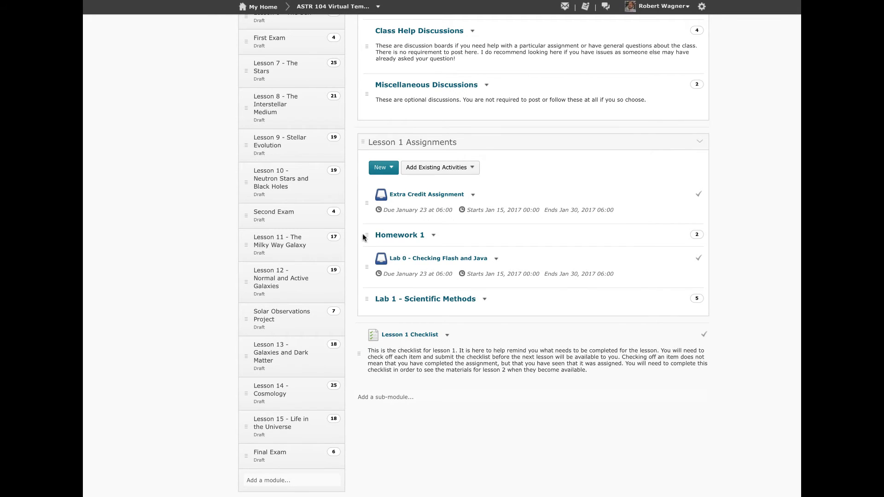
- Open the Homework 1 sub-module from the Lesson 1 Assignments list
click(399, 236)
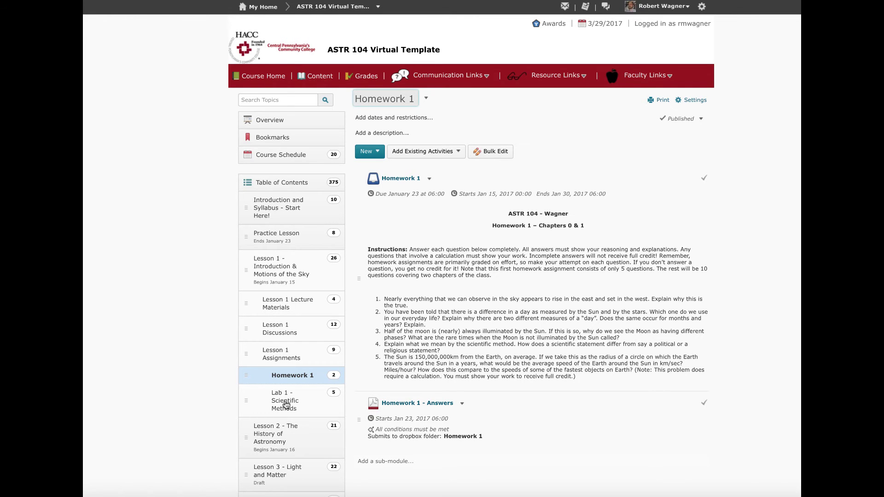
scroll(284, 403, down, 1)
- Open Lab 1 - Scientific Methods from the Table of Contents sidebar
click(282, 387)
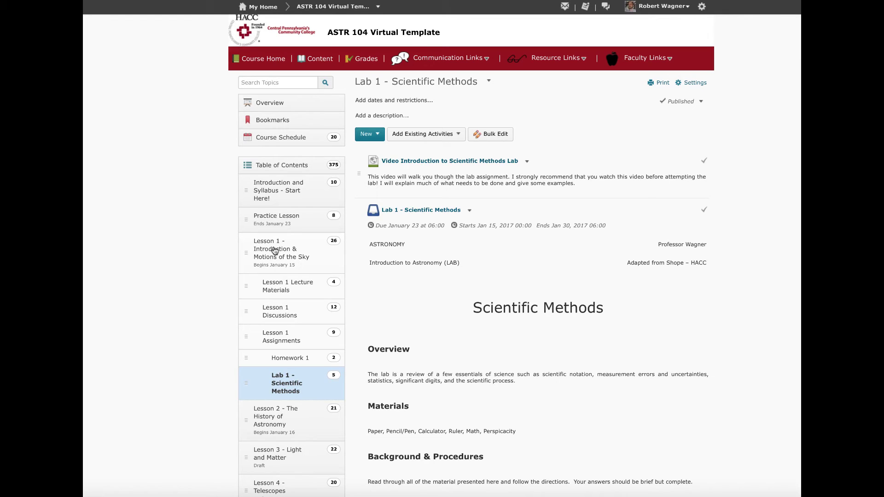
- Return to the Lesson 1 - Introduction & Motions of the Sky module from the sidebar
click(274, 251)
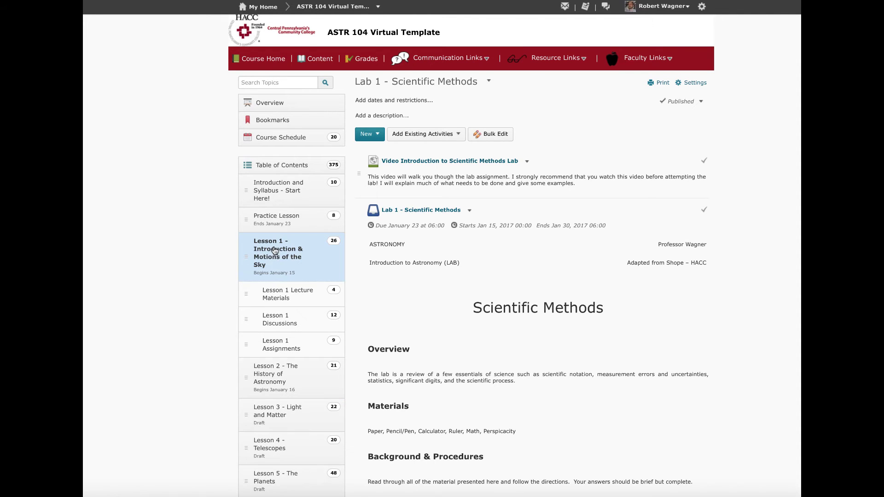
scroll(264, 249, down, 2)
scroll(264, 249, down, 3)
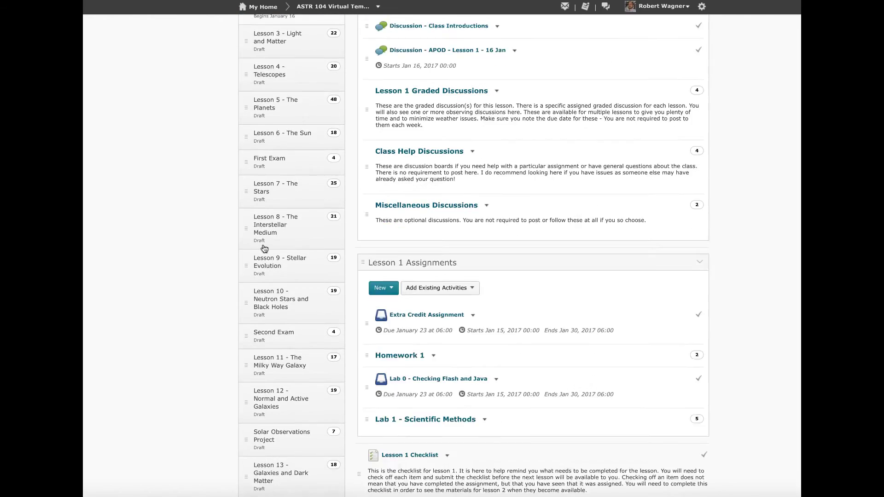
scroll(263, 249, down, 2)
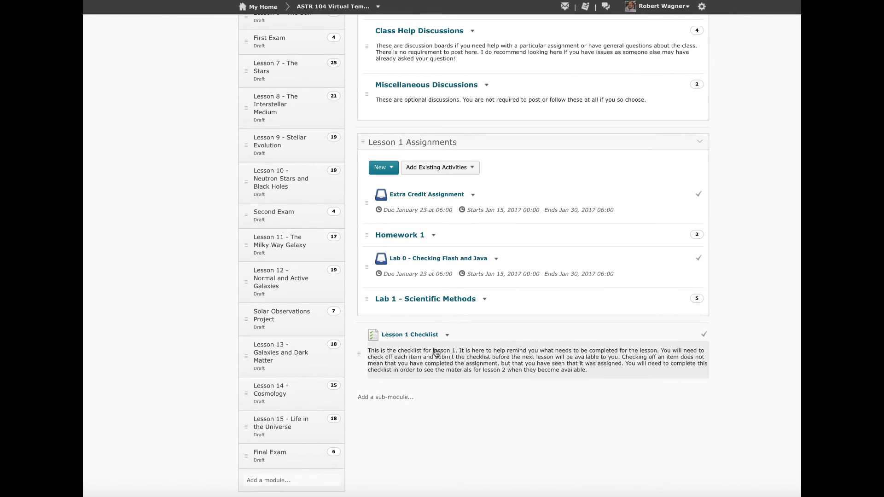
click(411, 334)
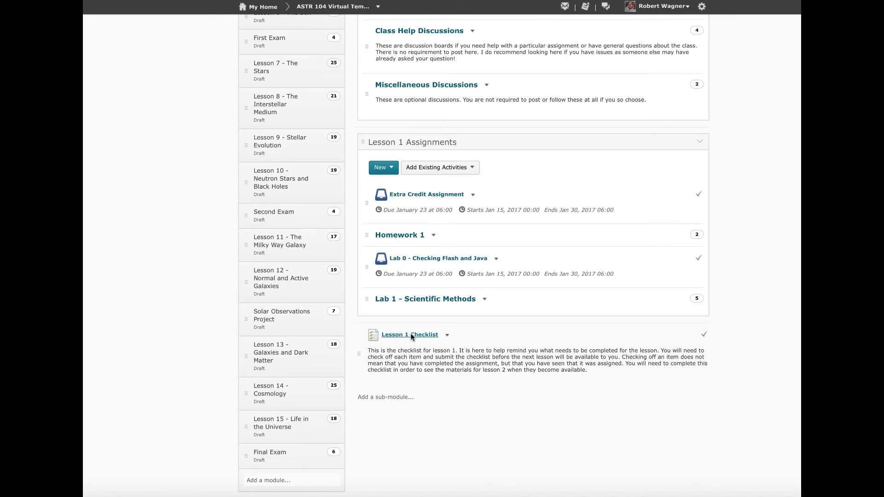
scroll(385, 322, down, 1)
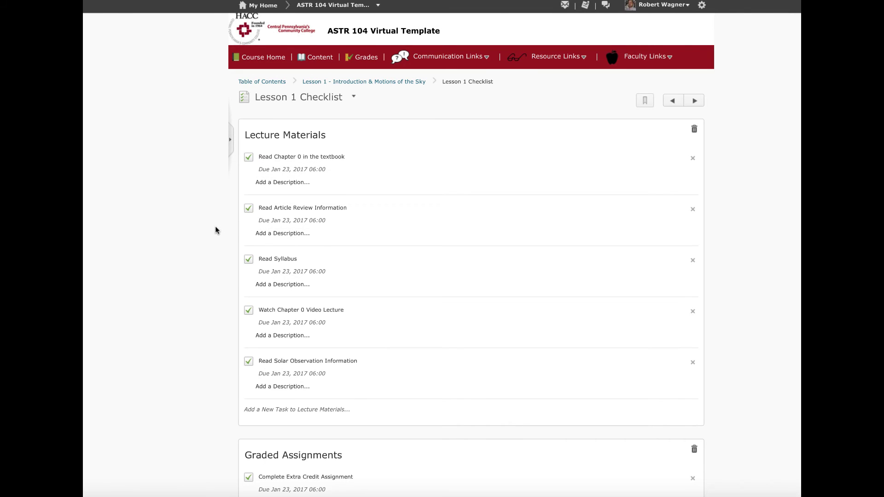
scroll(216, 230, down, 2)
scroll(216, 230, down, 3)
scroll(216, 230, down, 1)
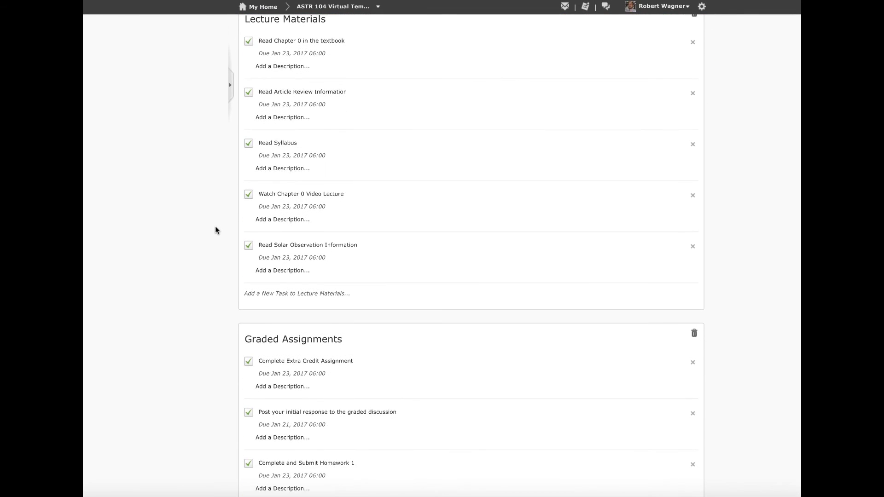
scroll(215, 230, down, 2)
scroll(216, 230, down, 2)
scroll(216, 230, down, 2)
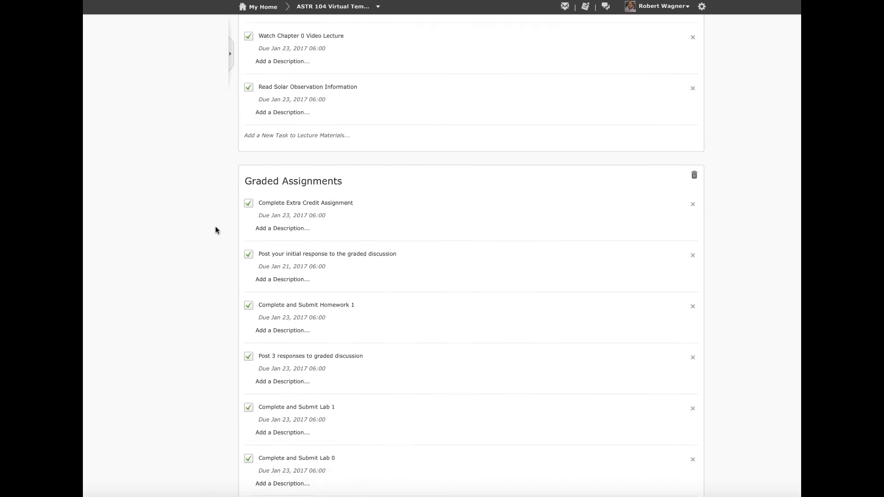
scroll(216, 230, down, 2)
scroll(215, 230, down, 1)
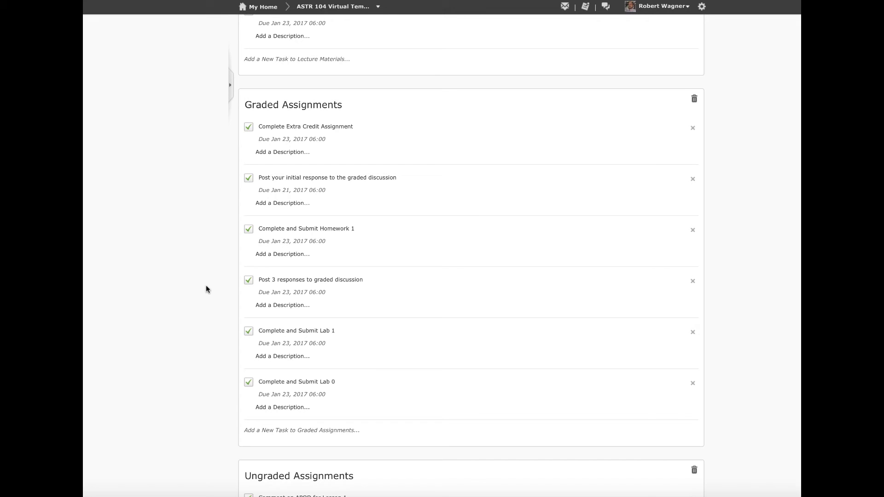
scroll(206, 289, down, 1)
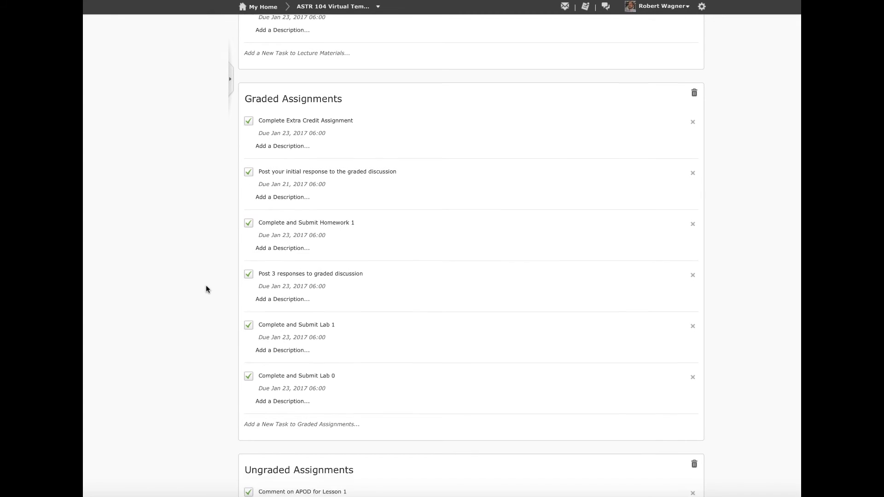
scroll(206, 289, down, 2)
scroll(206, 289, down, 1)
scroll(205, 289, down, 1)
scroll(206, 288, down, 1)
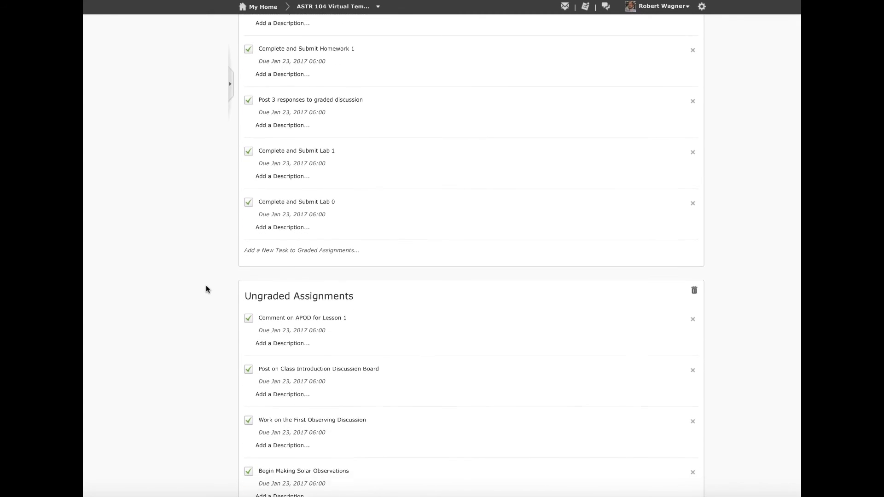
scroll(206, 289, down, 1)
scroll(205, 289, down, 1)
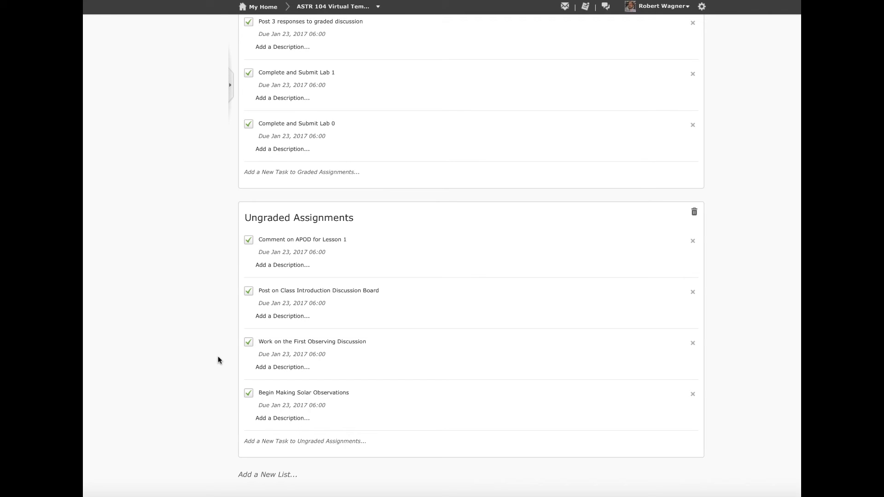
scroll(214, 357, up, 3)
scroll(214, 357, up, 2)
scroll(215, 357, up, 4)
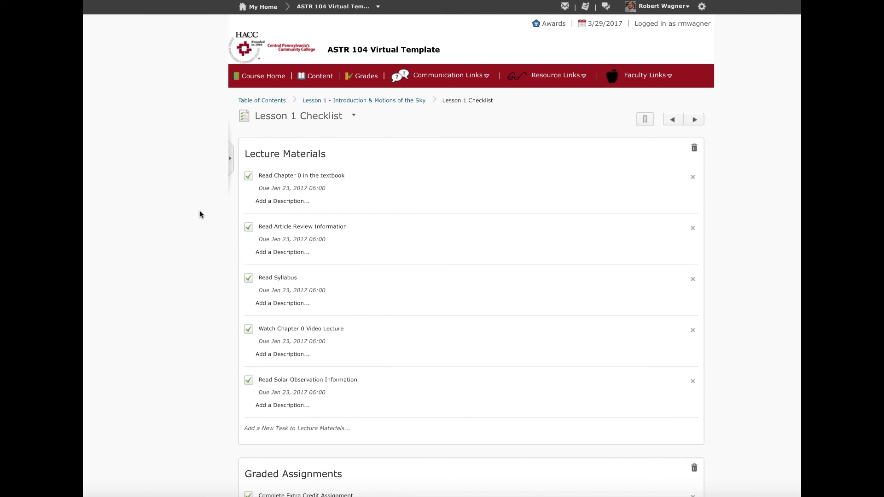
- Go back from the Lesson 1 Checklist to the Lesson 1 module with Alt+Left
key(alt+Left)
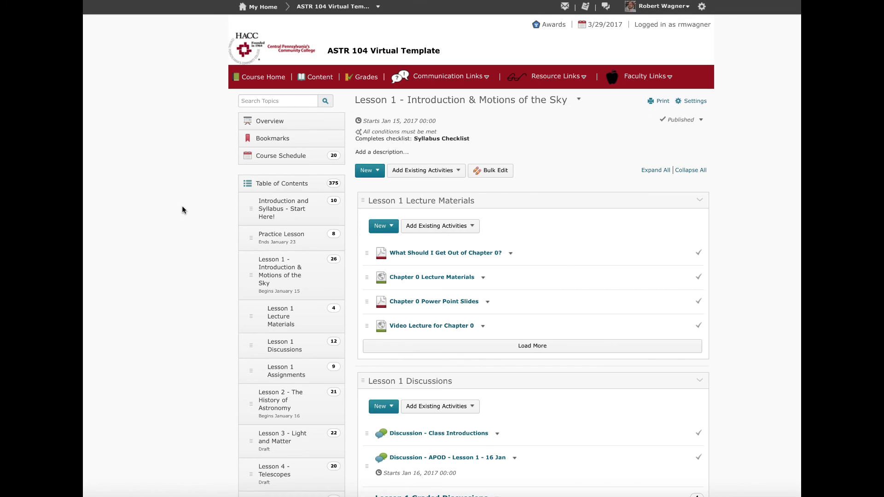
scroll(183, 207, down, 1)
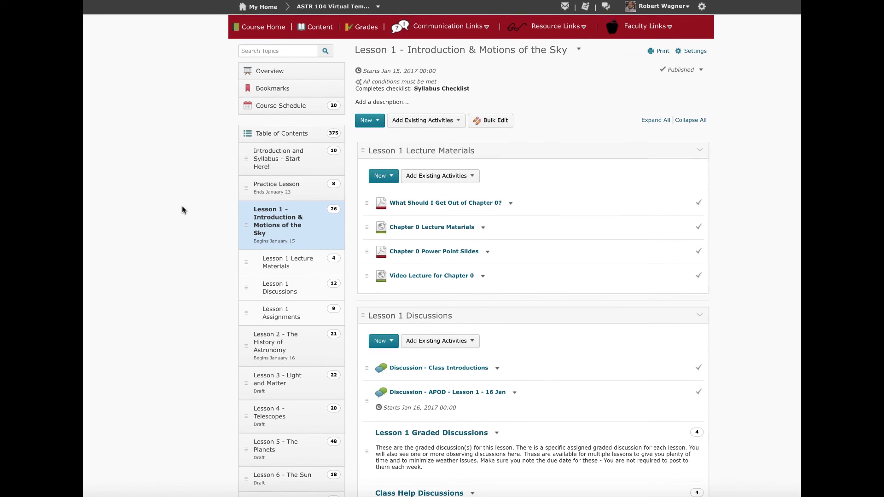
scroll(181, 209, down, 2)
scroll(182, 209, up, 2)
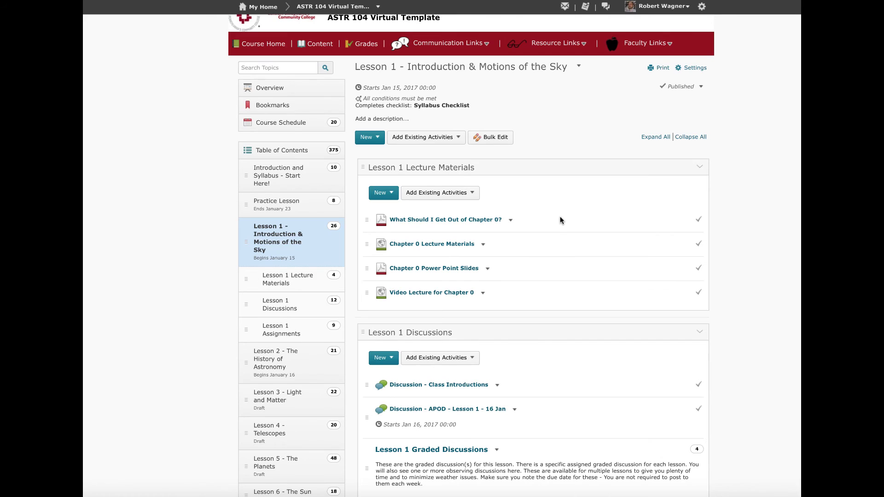
scroll(567, 215, down, 1)
scroll(565, 216, down, 1)
scroll(561, 219, down, 3)
scroll(559, 221, down, 3)
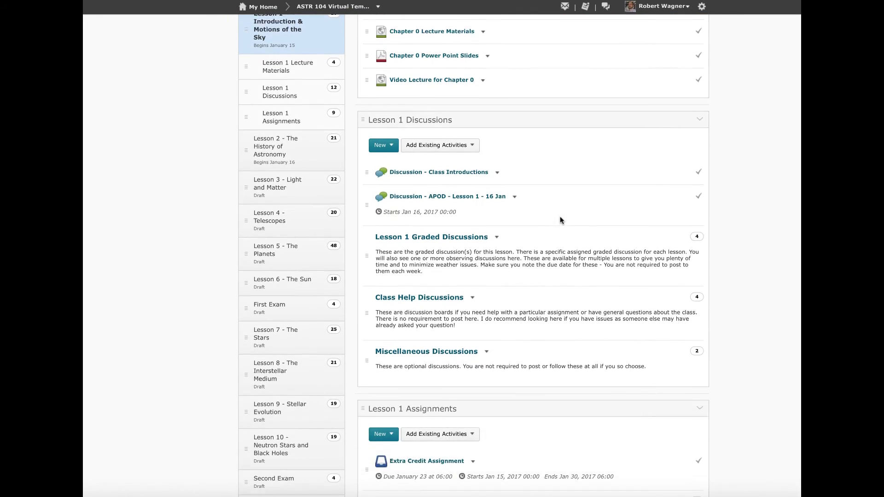
scroll(561, 220, down, 1)
scroll(560, 220, down, 2)
scroll(560, 220, down, 2)
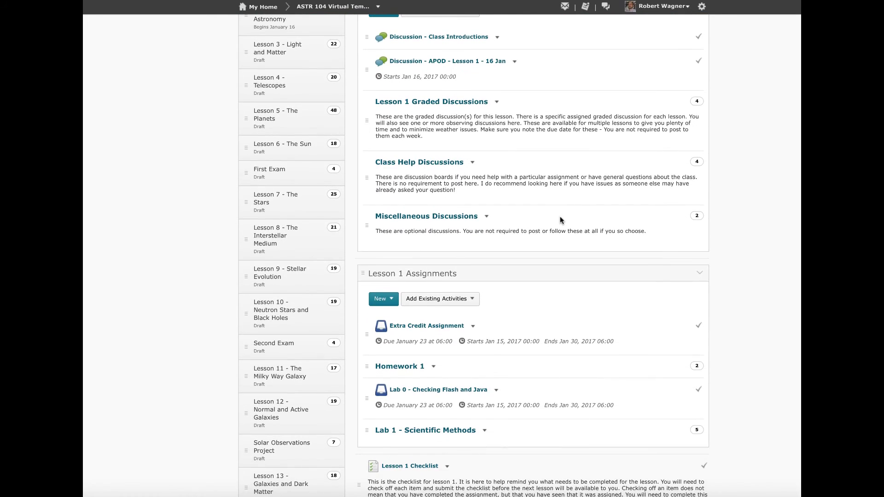
scroll(560, 221, down, 4)
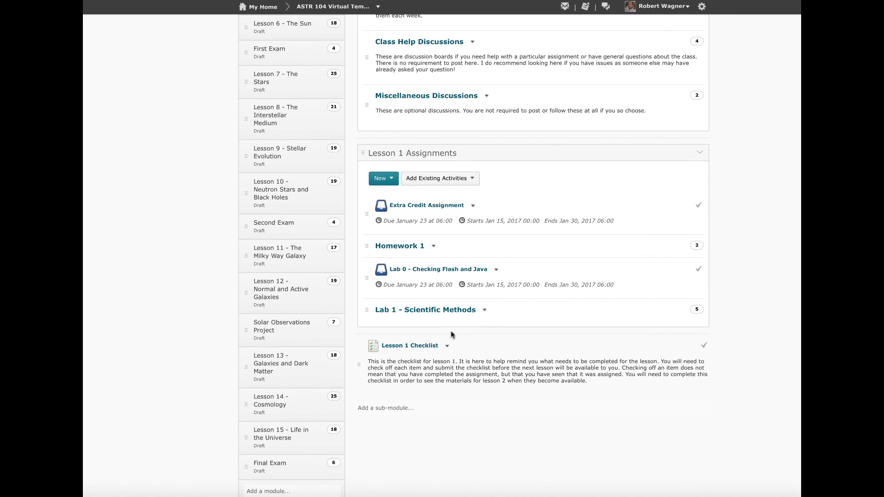
scroll(465, 315, up, 6)
scroll(466, 318, up, 4)
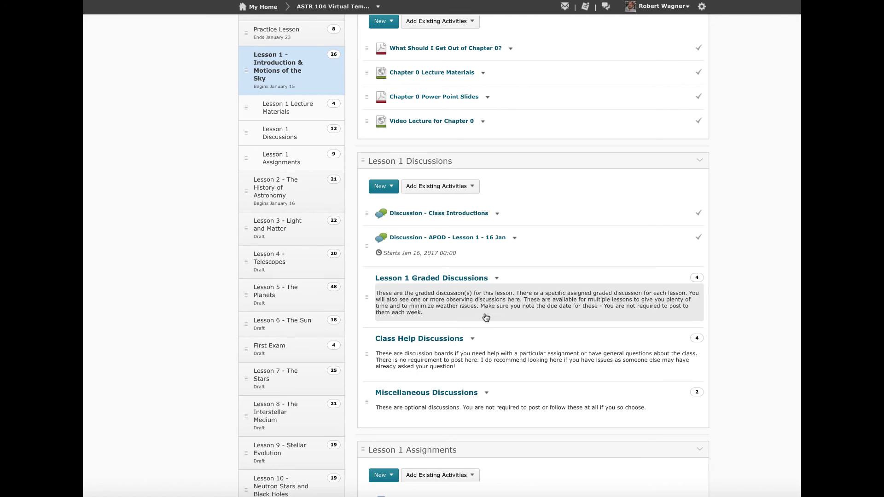
scroll(485, 317, down, 1)
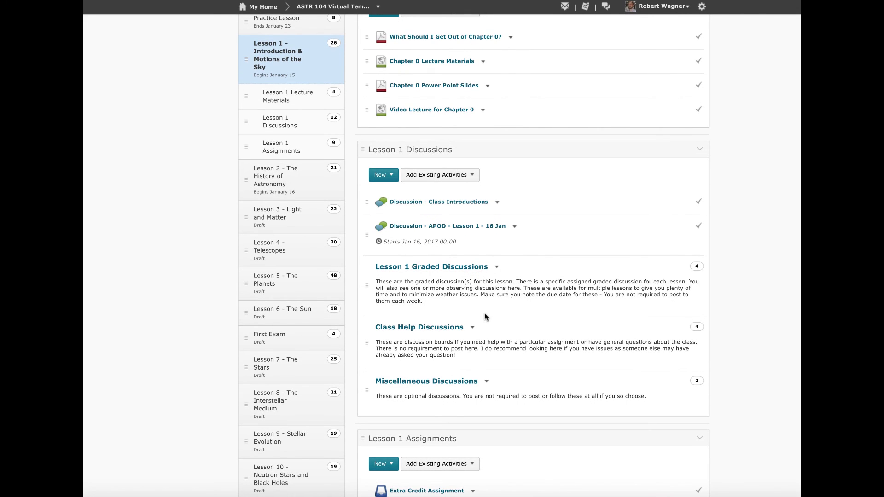
scroll(485, 317, down, 1)
scroll(485, 316, up, 3)
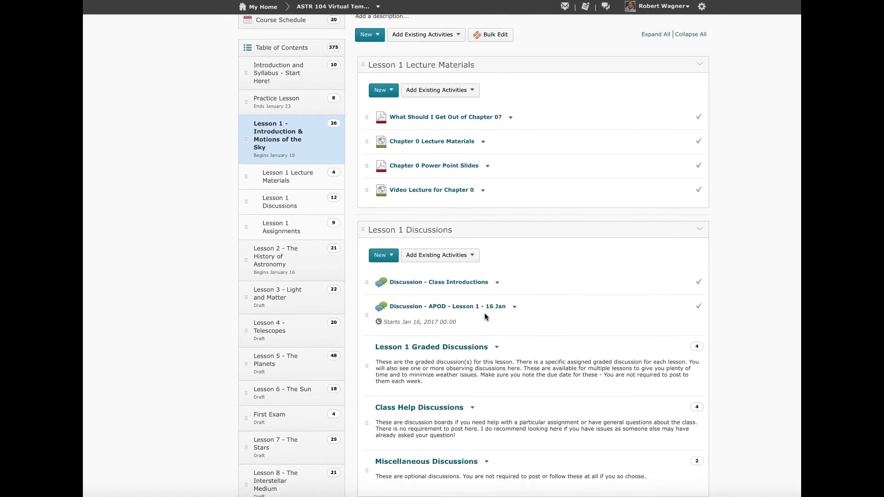
scroll(485, 317, up, 2)
scroll(485, 316, down, 2)
scroll(485, 316, down, 2)
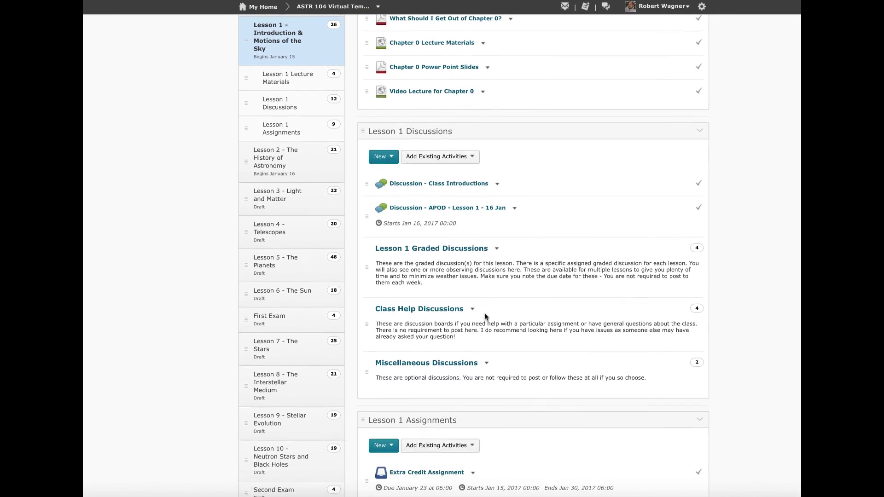
scroll(485, 316, down, 2)
scroll(484, 316, down, 3)
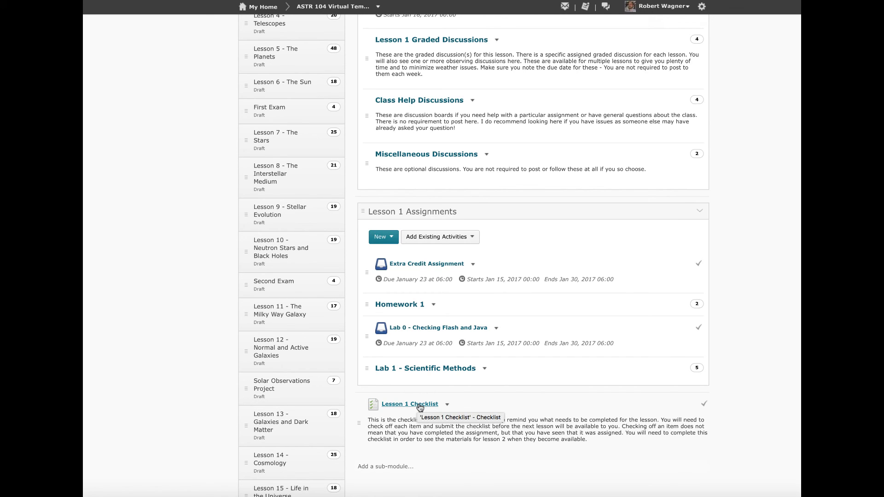
scroll(420, 408, up, 1)
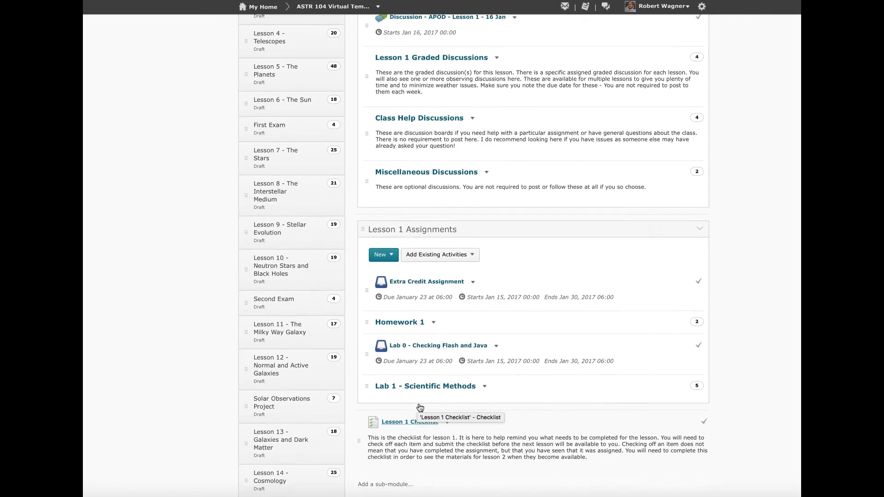
scroll(419, 407, up, 1)
scroll(419, 408, up, 1)
scroll(420, 408, up, 1)
scroll(420, 408, up, 1)
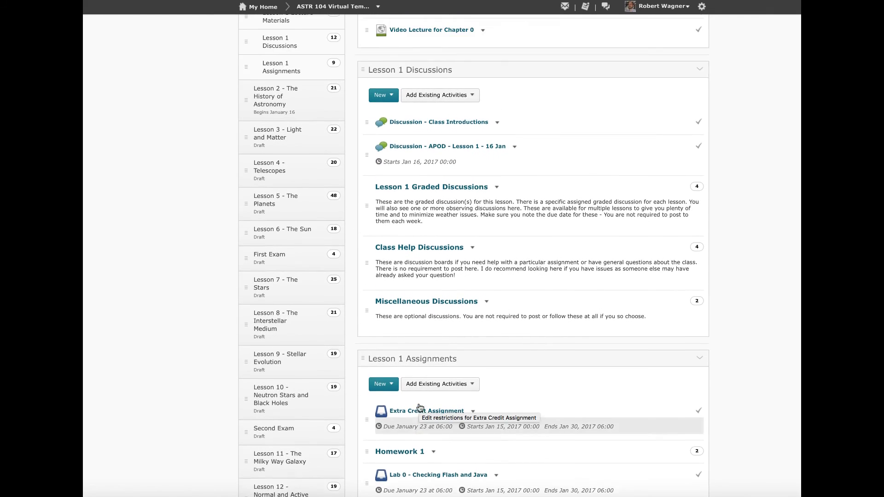
scroll(419, 408, up, 2)
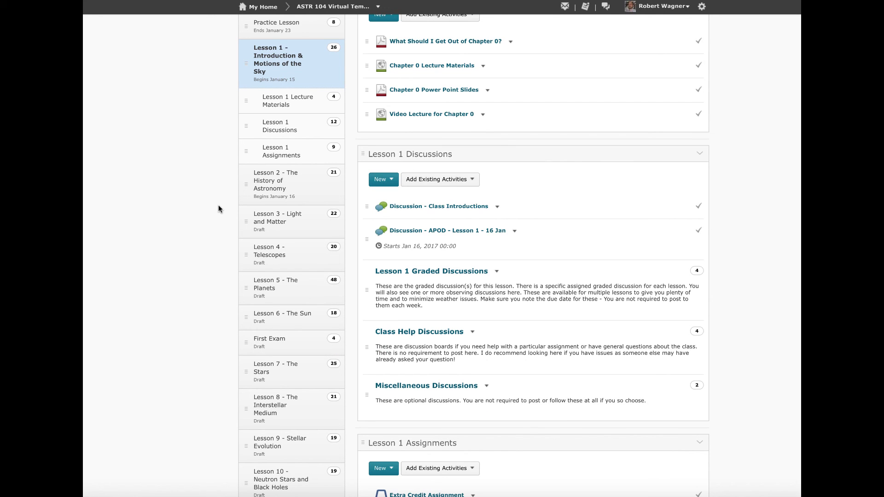
scroll(214, 215, up, 2)
scroll(214, 214, up, 2)
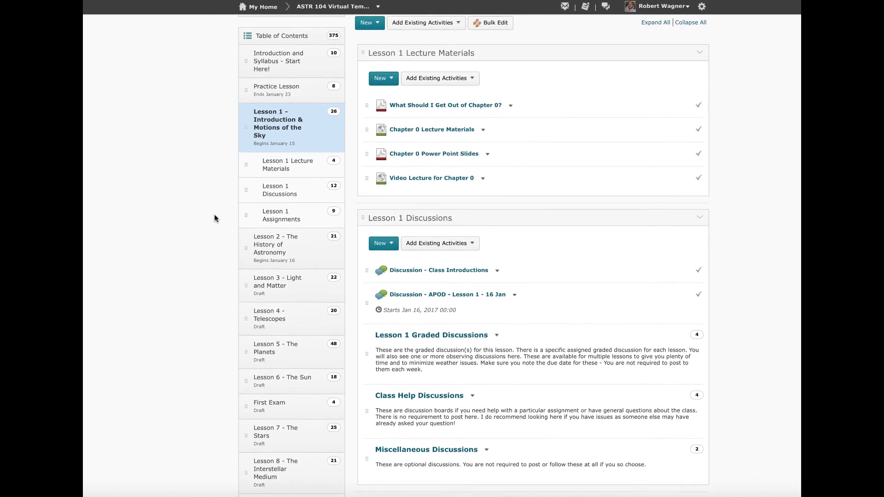
scroll(215, 218, up, 1)
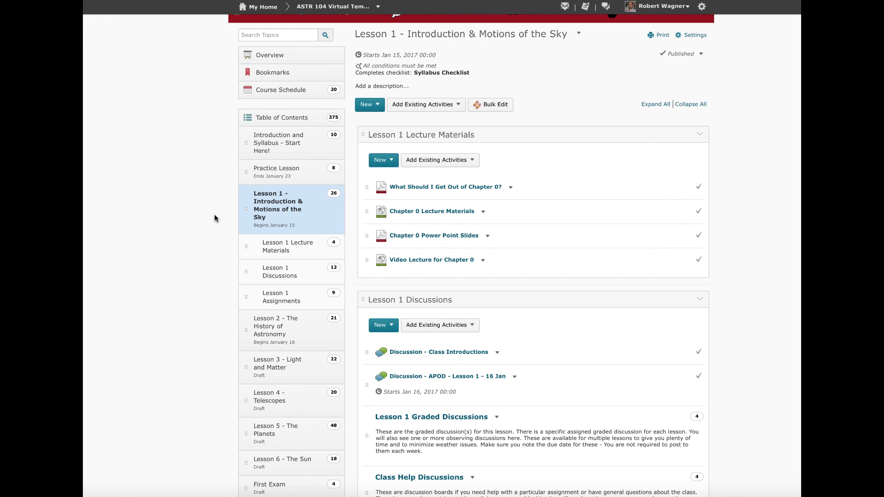
scroll(214, 219, up, 2)
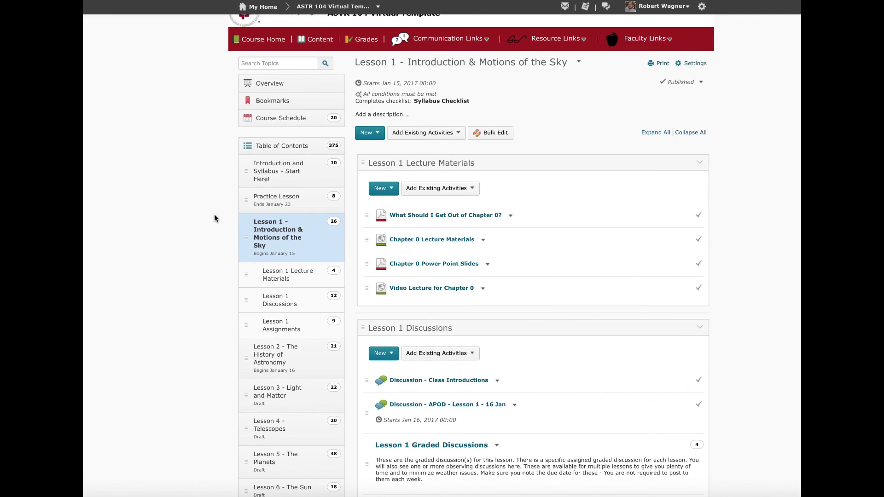